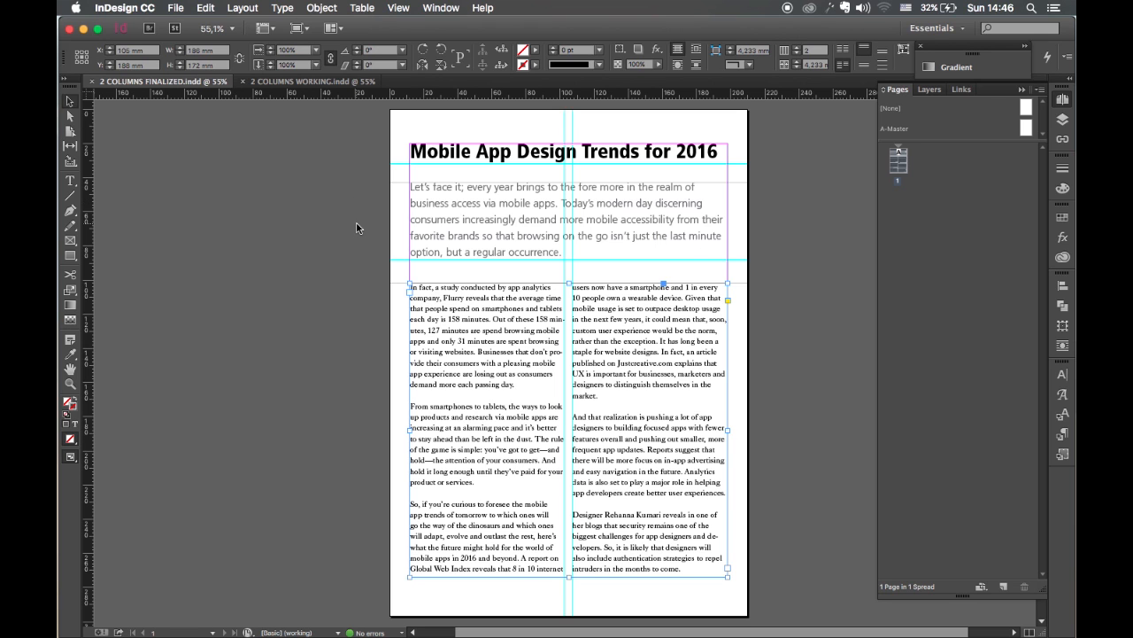
Create a new one-page A4 print document with two columns.
key("super+n")
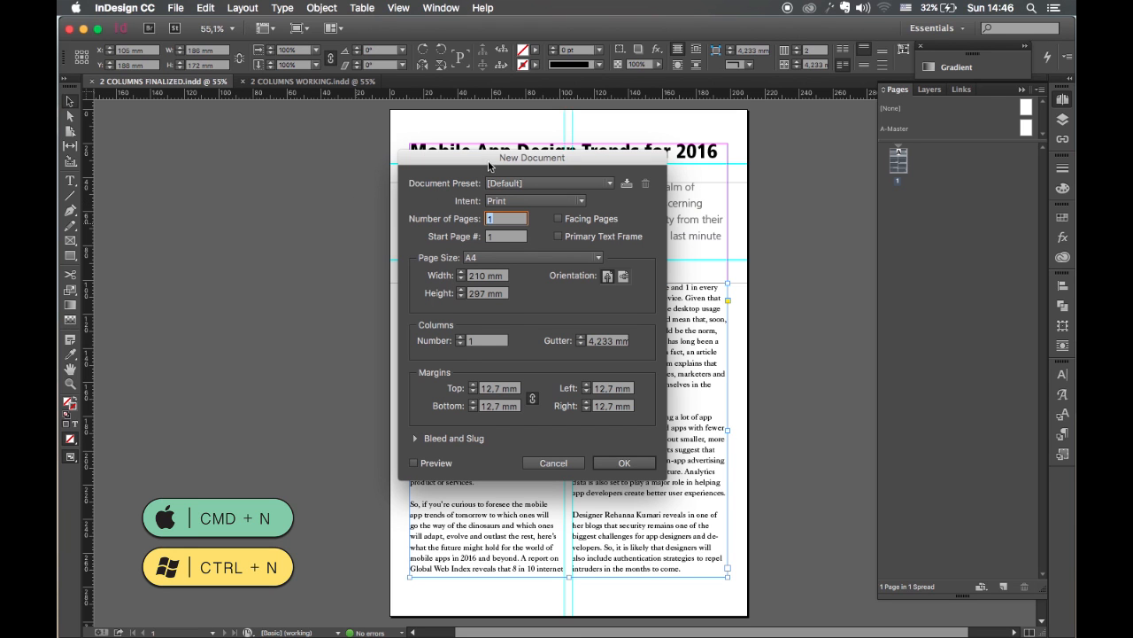
left_click_drag(490, 165, 528, 158)
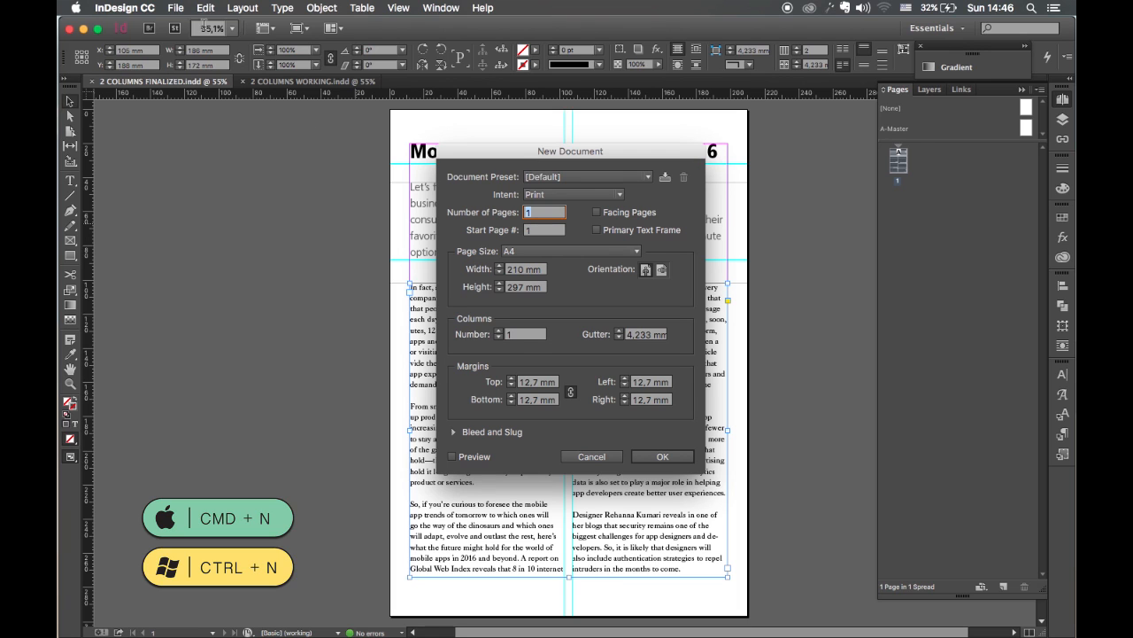
left_click(176, 8)
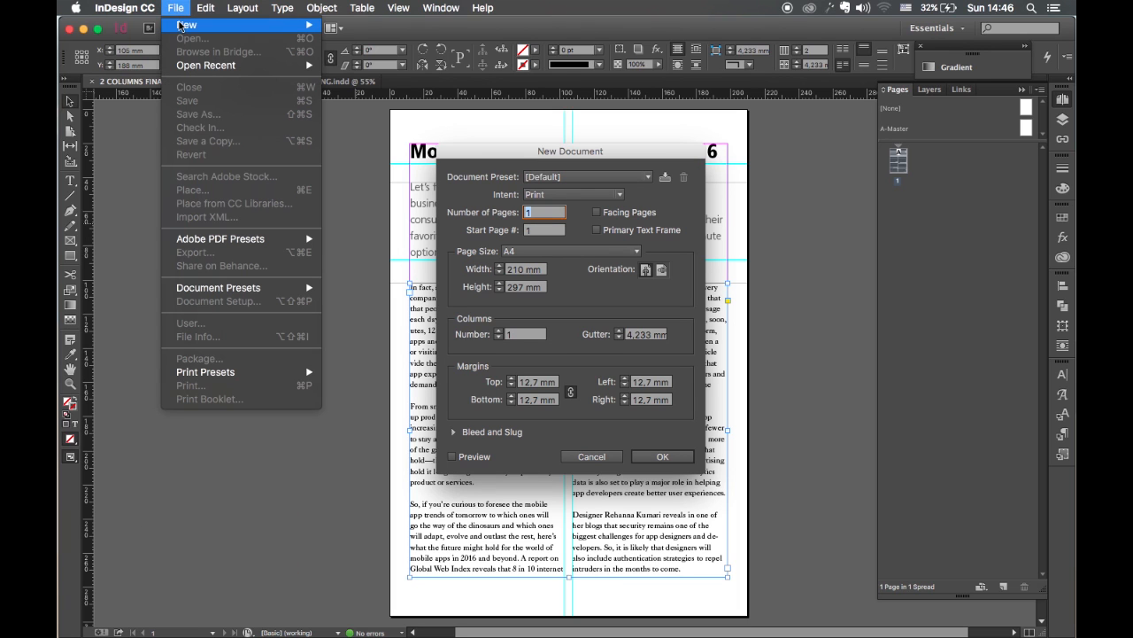
mouse_move(180, 27)
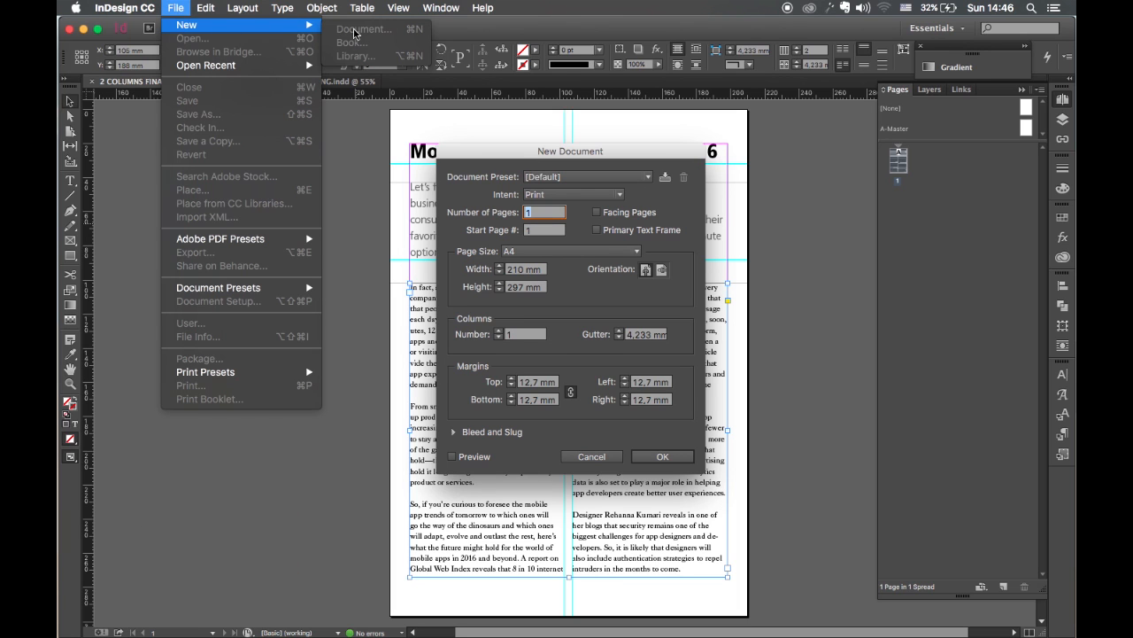
left_click(522, 156)
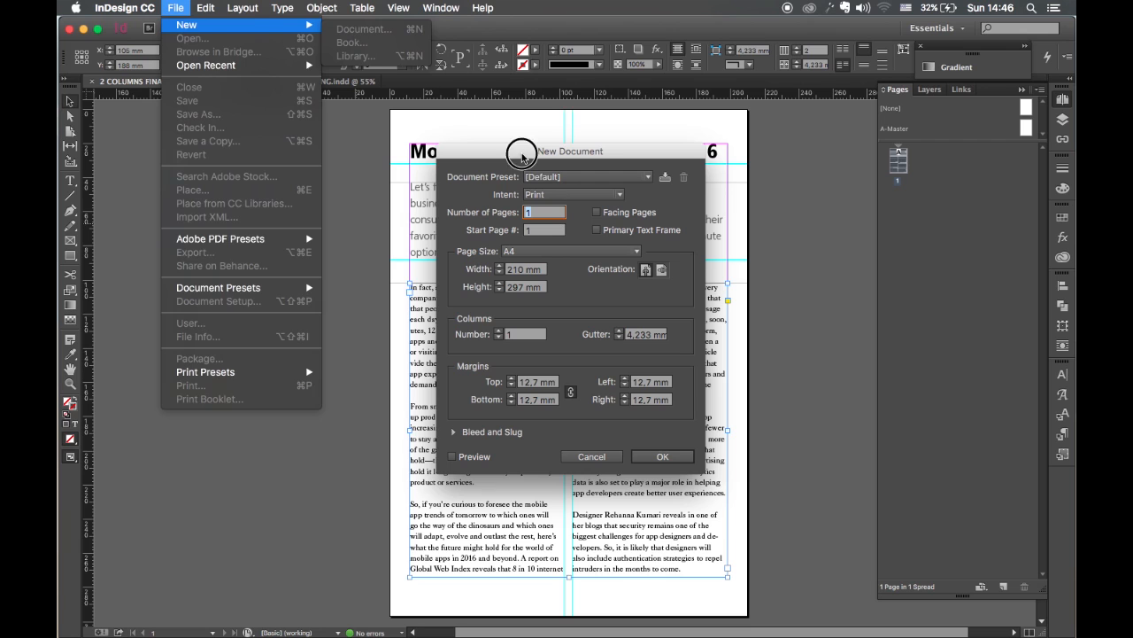
left_click(538, 213)
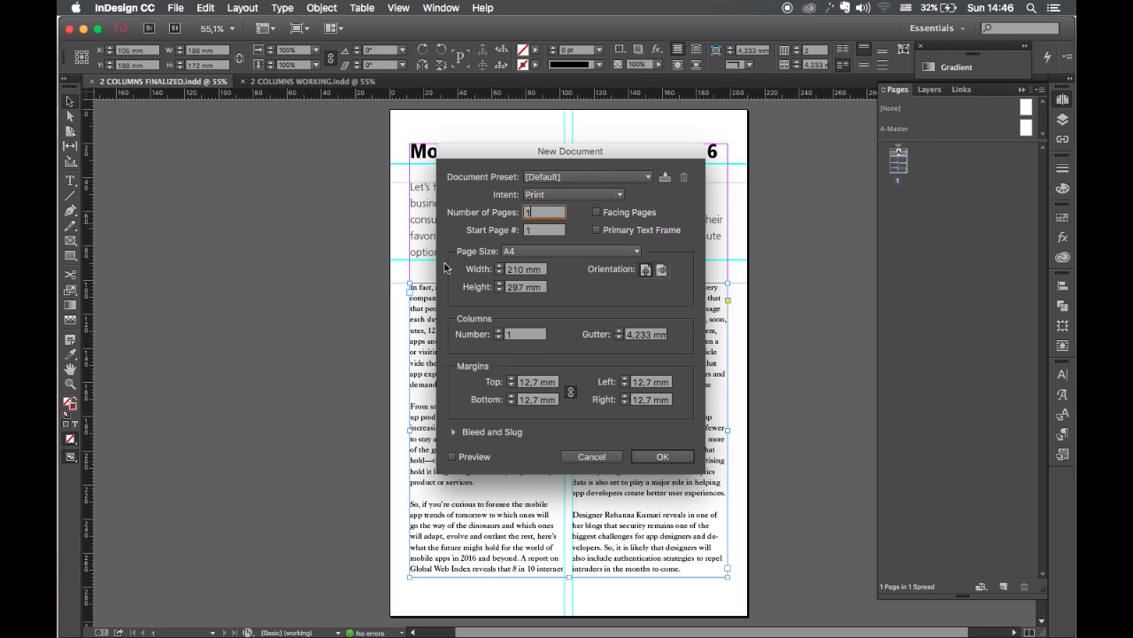
left_click(537, 251)
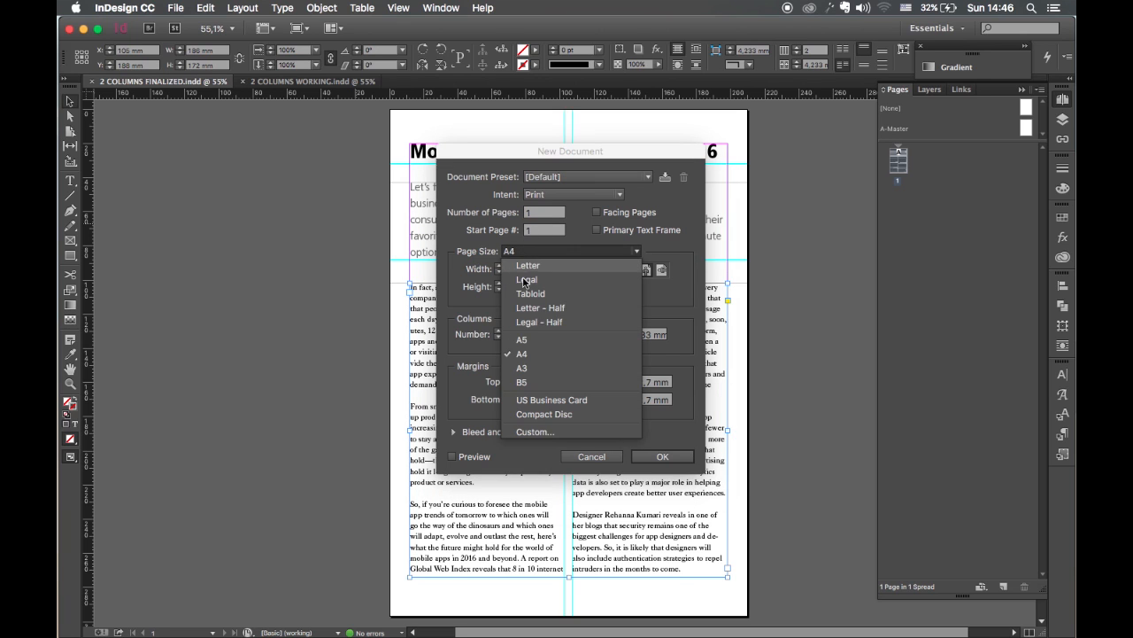
left_click(529, 354)
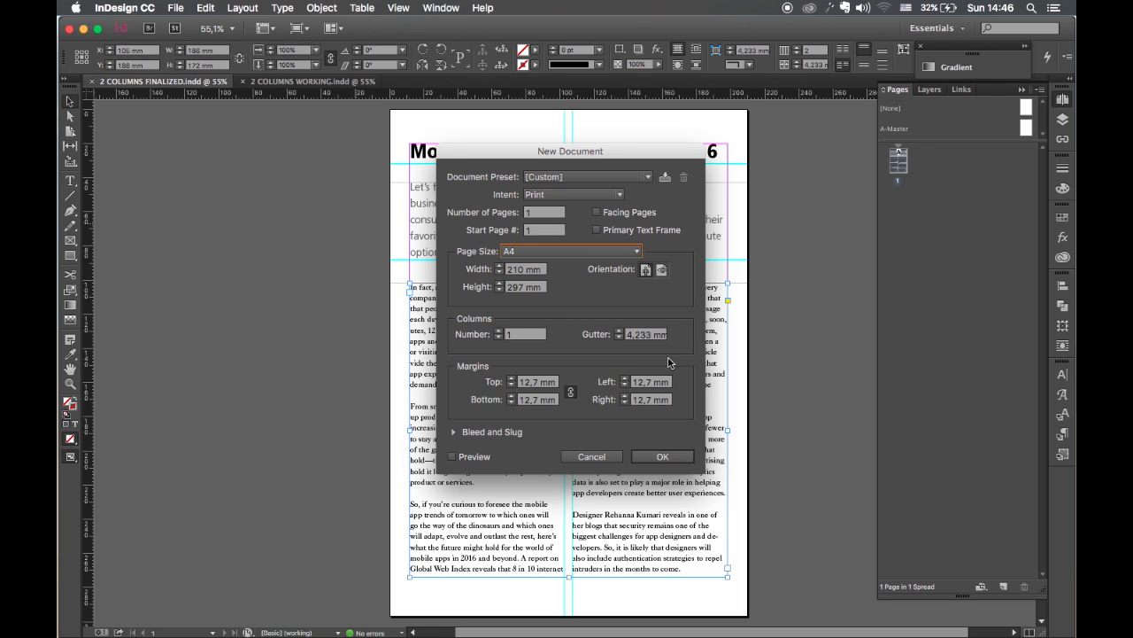
double_click(522, 339)
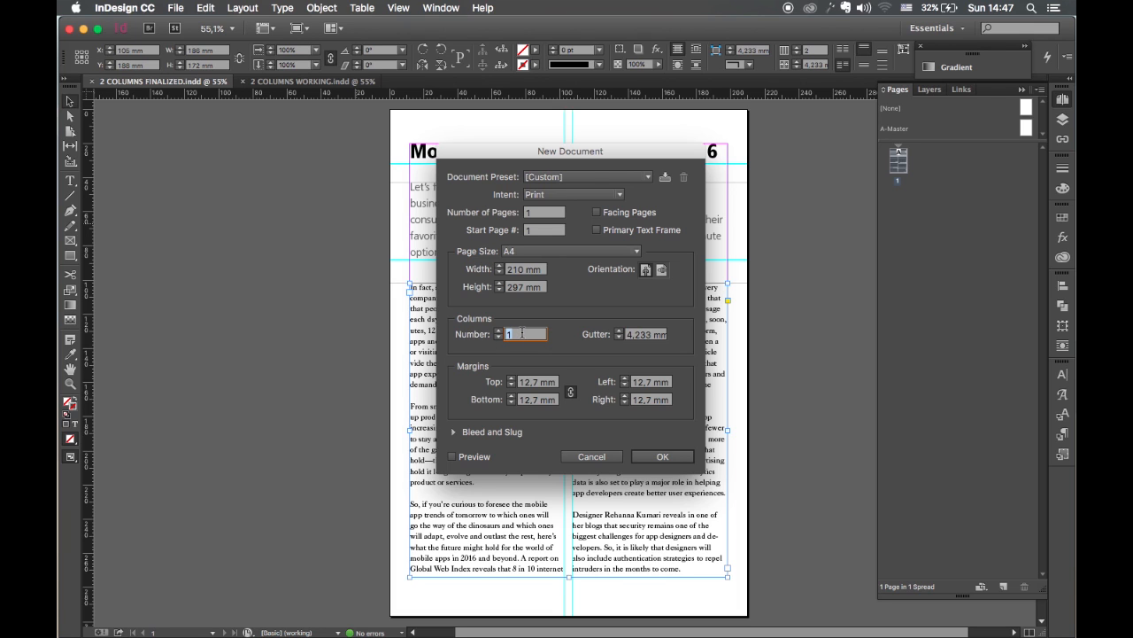
type("2")
left_click(657, 457)
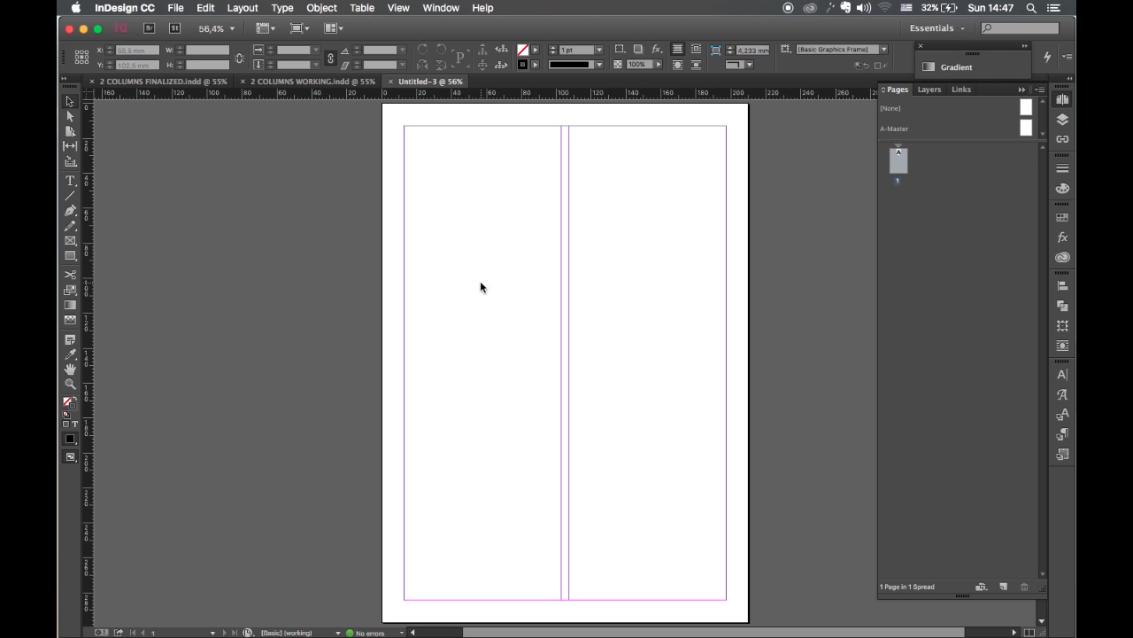
Draw a text frame about 185 × 145 mm across both columns and paste the copied article text into it.
left_click(70, 180)
key("t")
left_click_drag(405, 231, 726, 483)
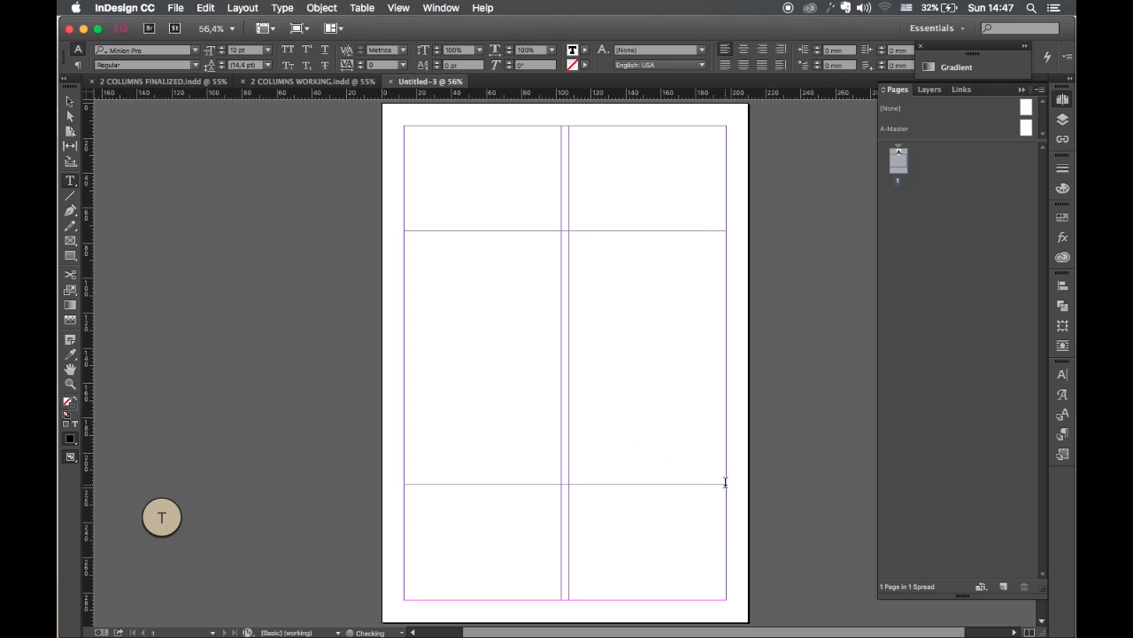
key("super+v")
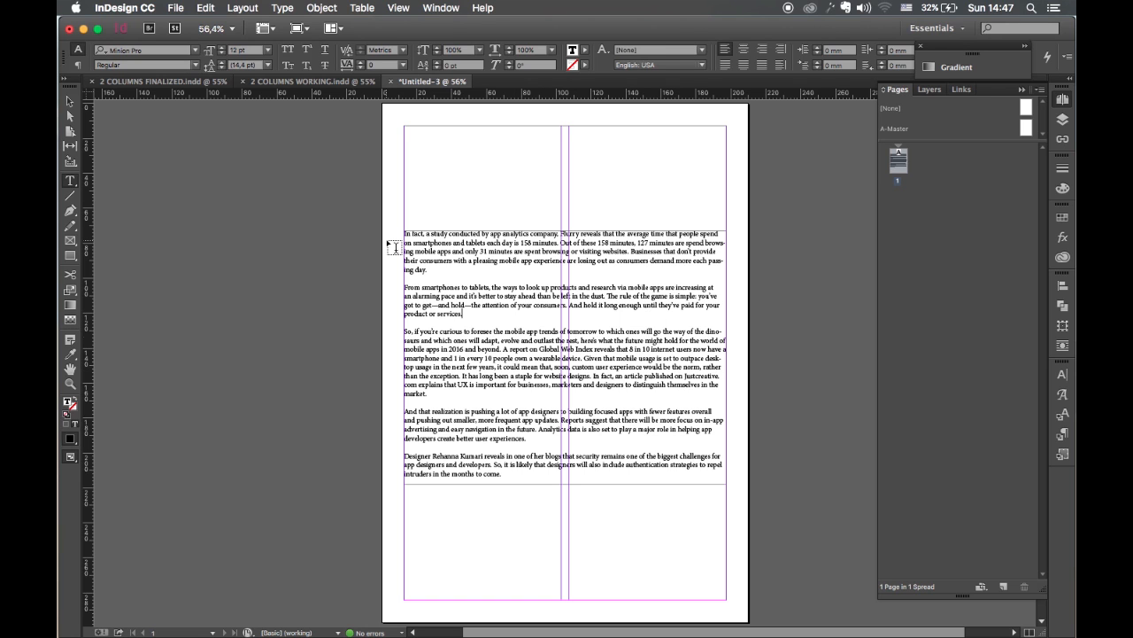
Narrow the article's text frame to the left column and draw an empty text frame of equal height, about 90 × 145 mm, in the right column.
left_click(68, 102)
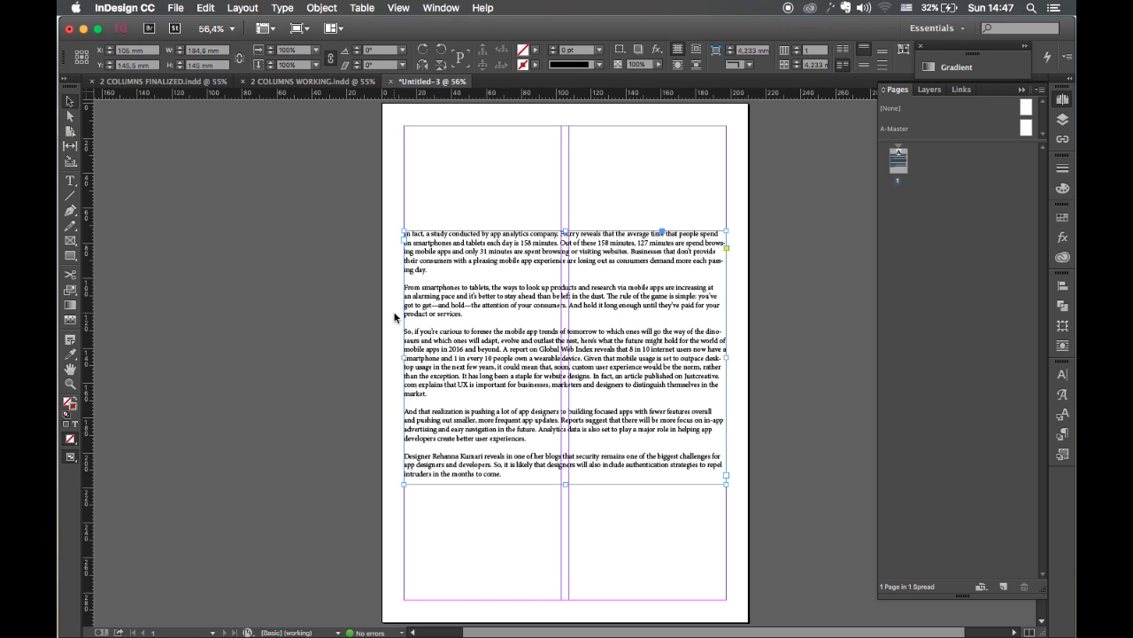
left_click_drag(726, 363, 559, 371)
key("t")
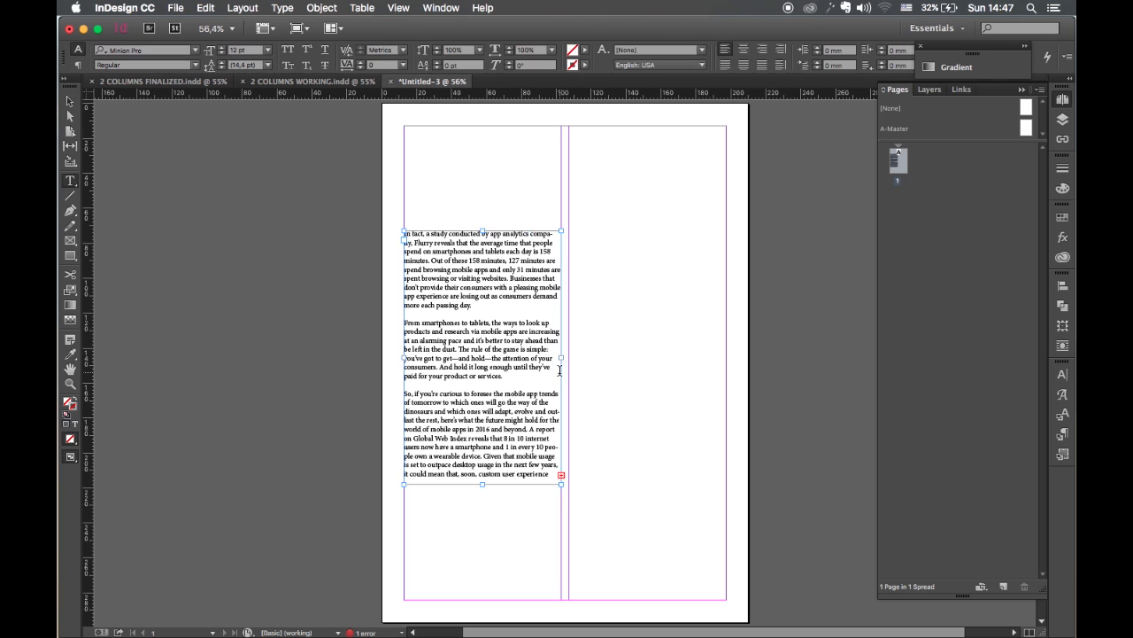
left_click_drag(571, 232, 744, 484)
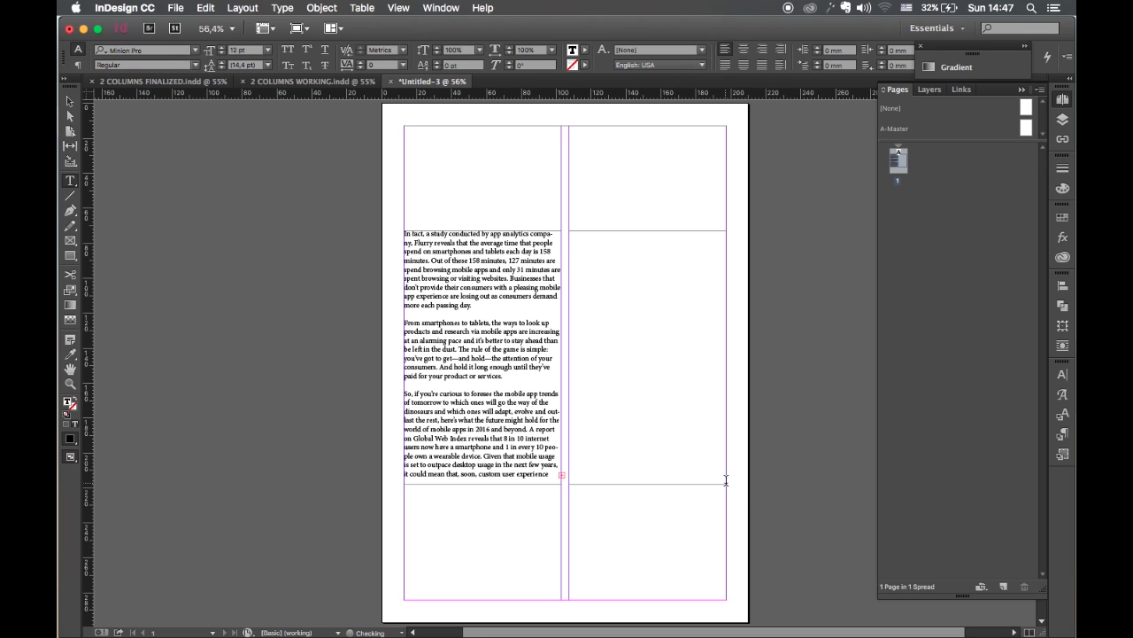
Thread the left frame's overset text into the empty text frame in the right column.
left_click(69, 101)
left_click(508, 540)
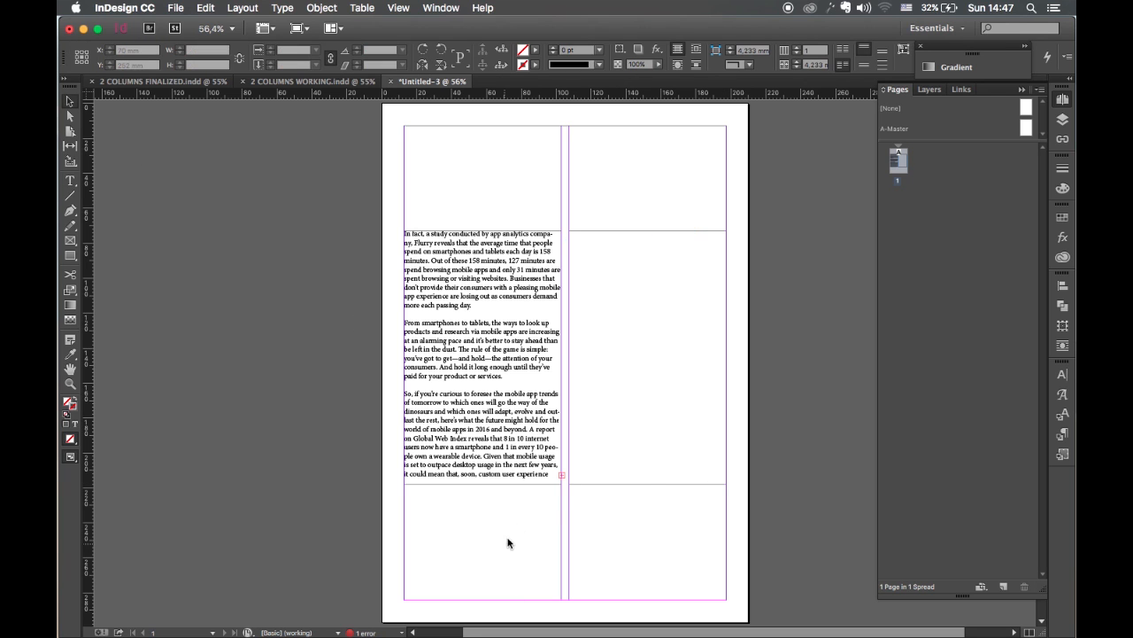
left_click(562, 474)
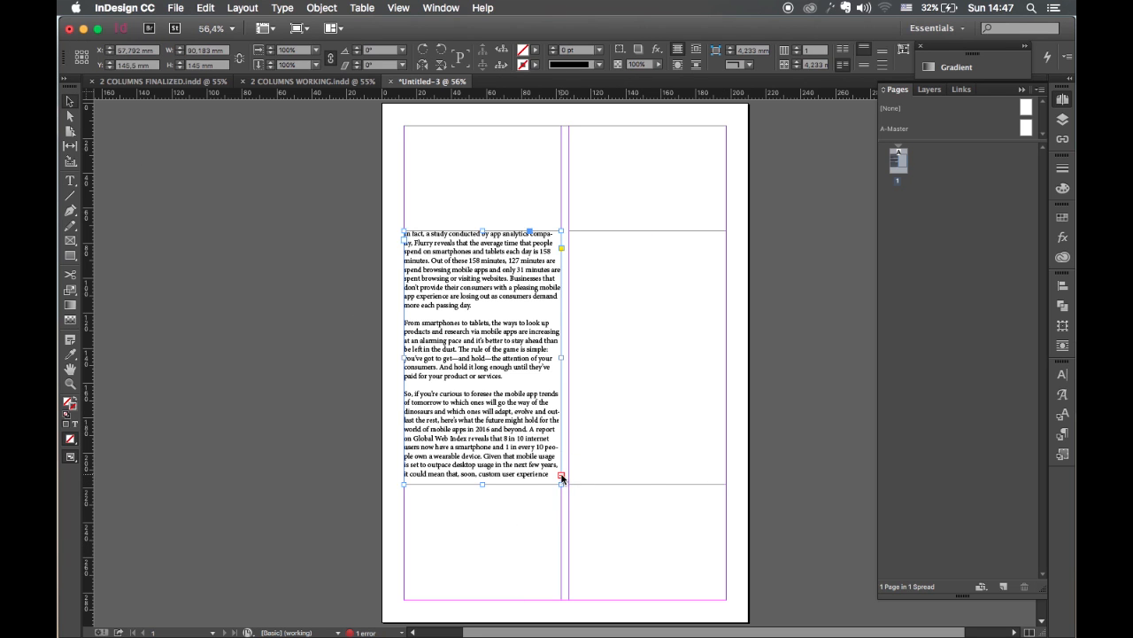
left_click(606, 278)
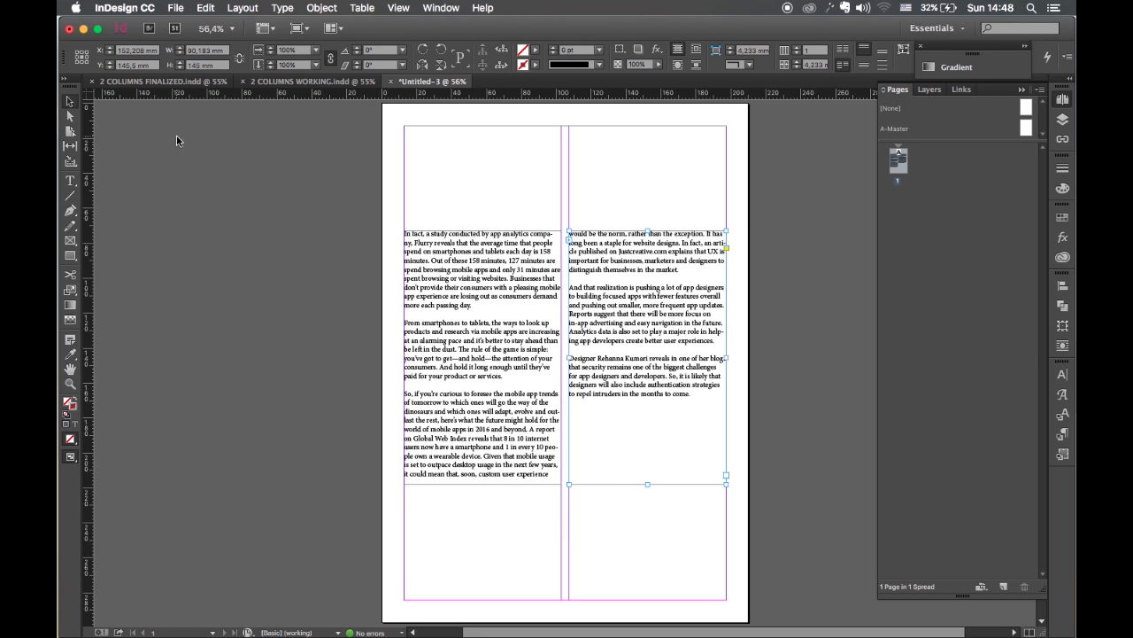
Move the right column's text frame down about 22 mm, independently of the left one.
left_click(247, 180)
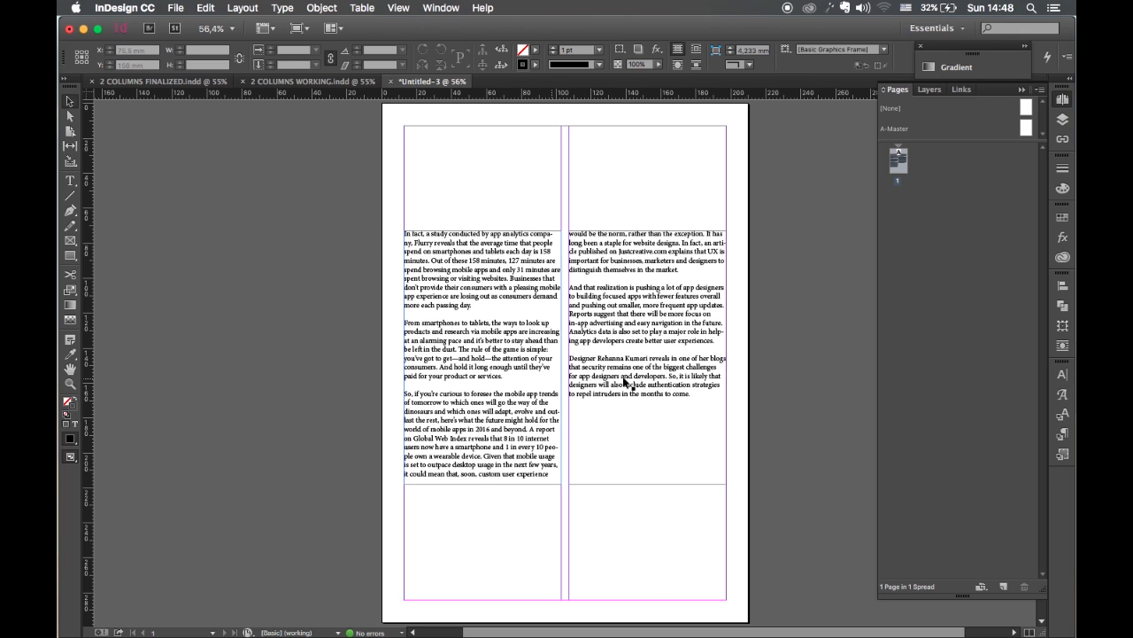
left_click(495, 351)
left_click(633, 353)
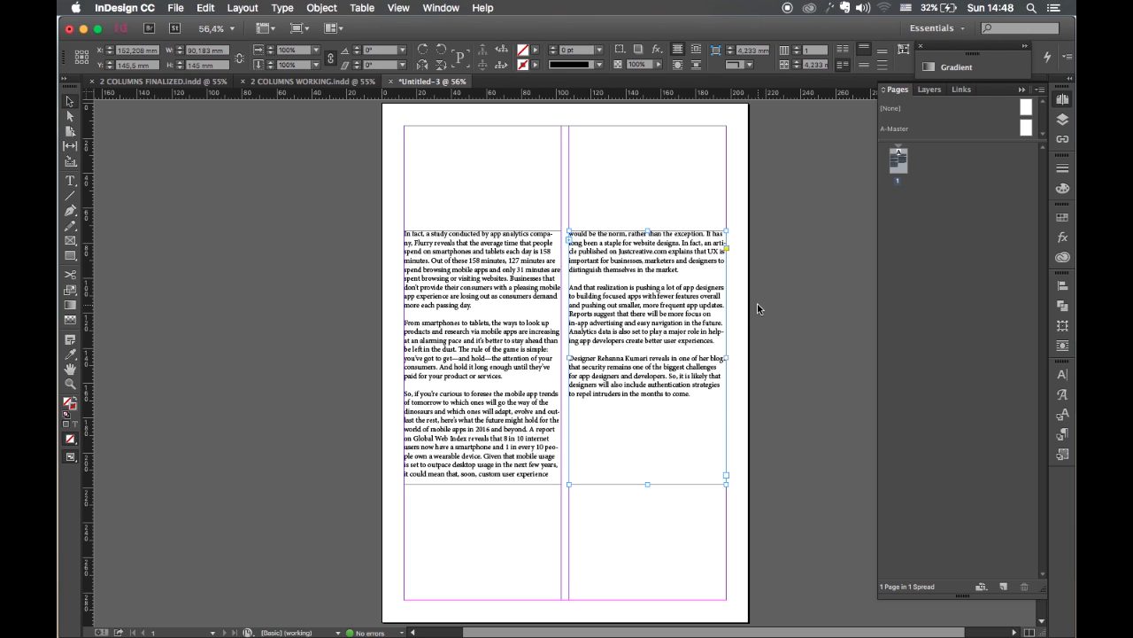
left_click_drag(664, 400, 668, 434)
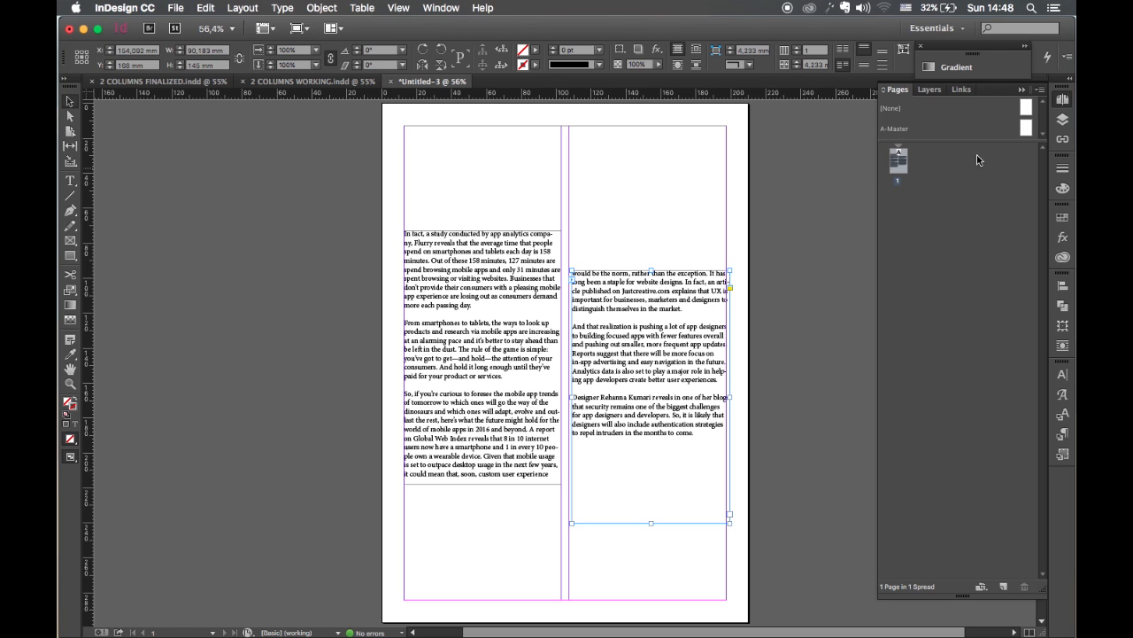
Add two more pages based on A-Master after page 1.
left_click_drag(1026, 129, 914, 168)
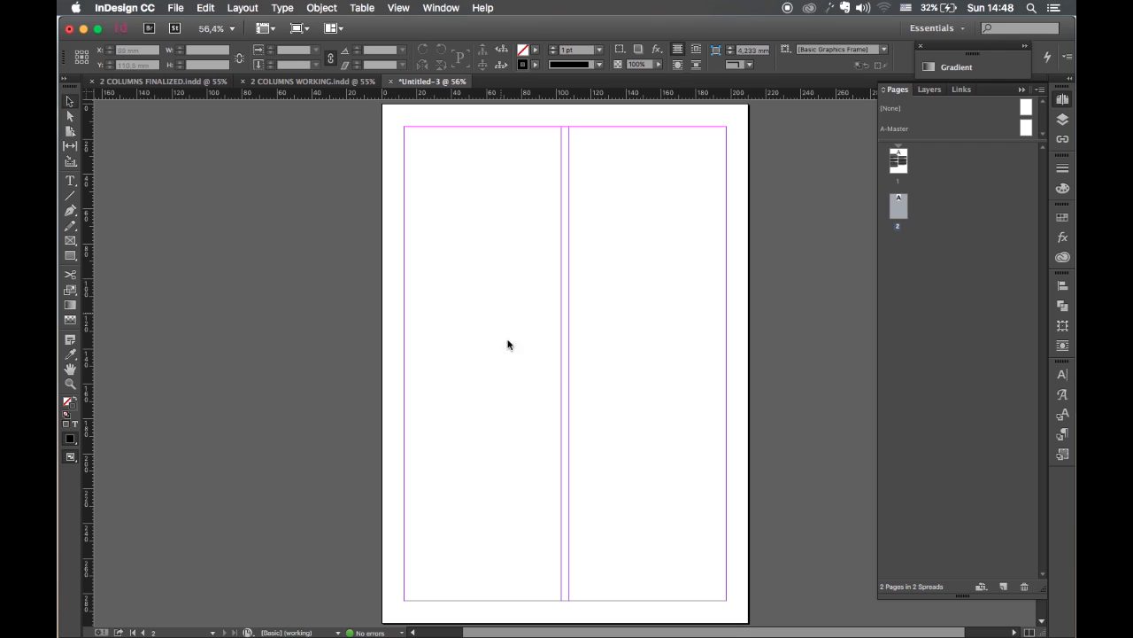
left_click_drag(1027, 128, 912, 237)
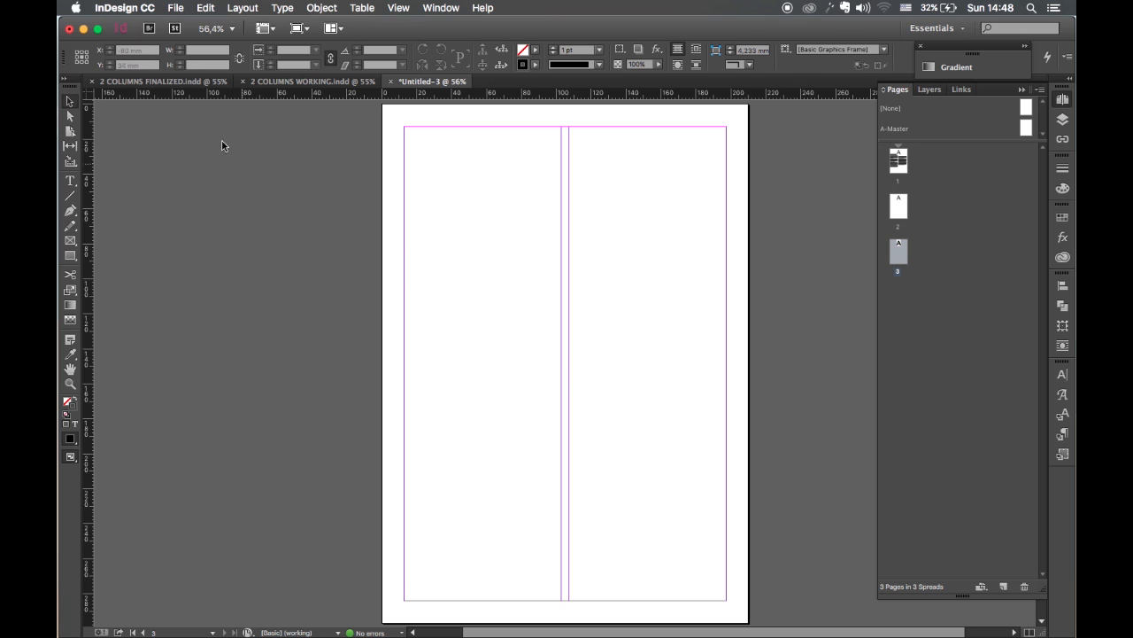
In 2 COLUMNS WORKING.indd, draw a 186 mm wide text frame from below the intro to the bottom margin and paste the article text.
left_click(179, 82)
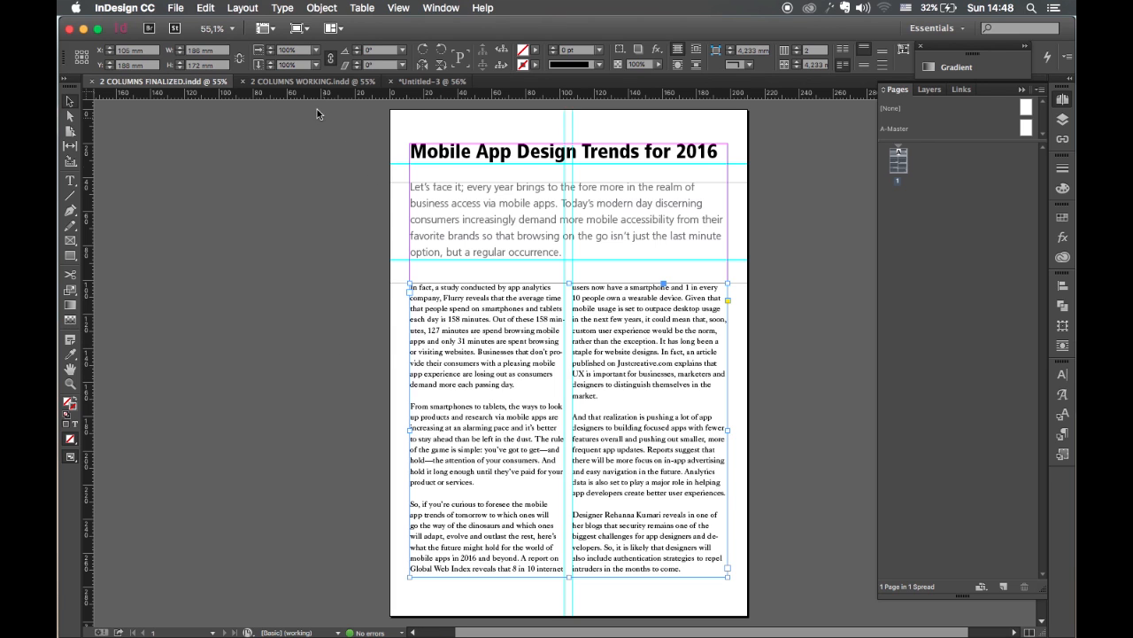
left_click(306, 82)
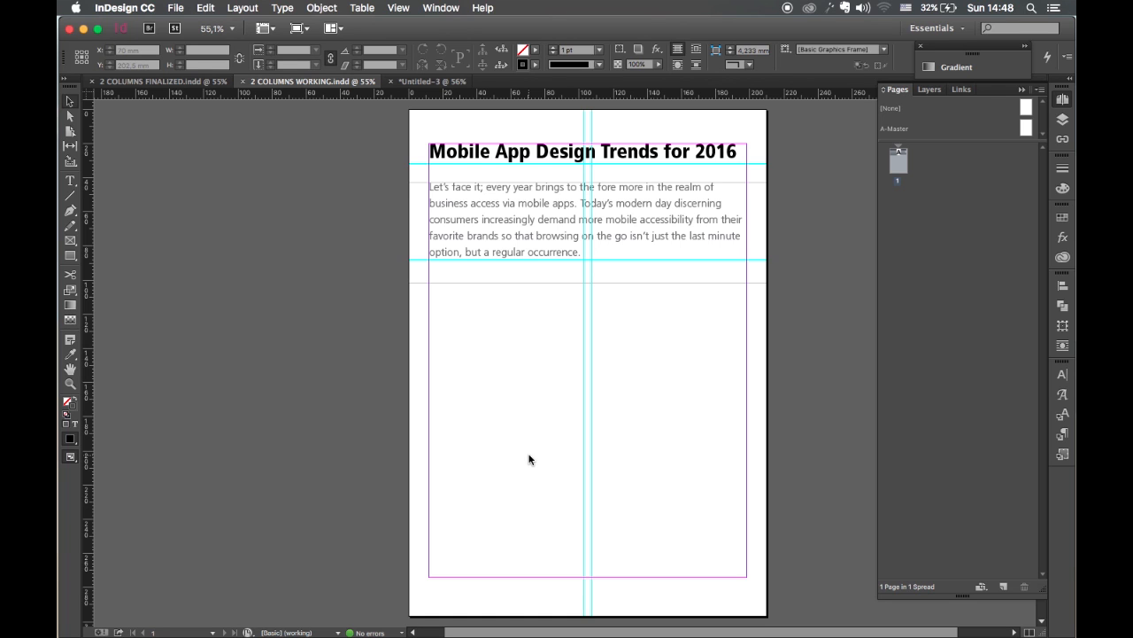
key("t")
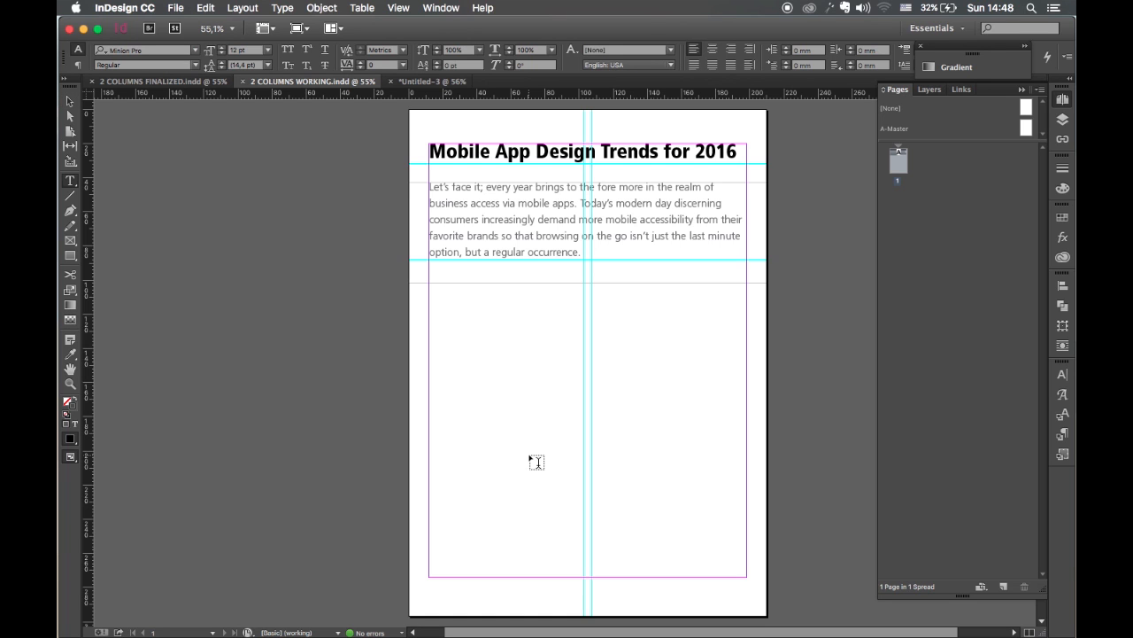
key("t")
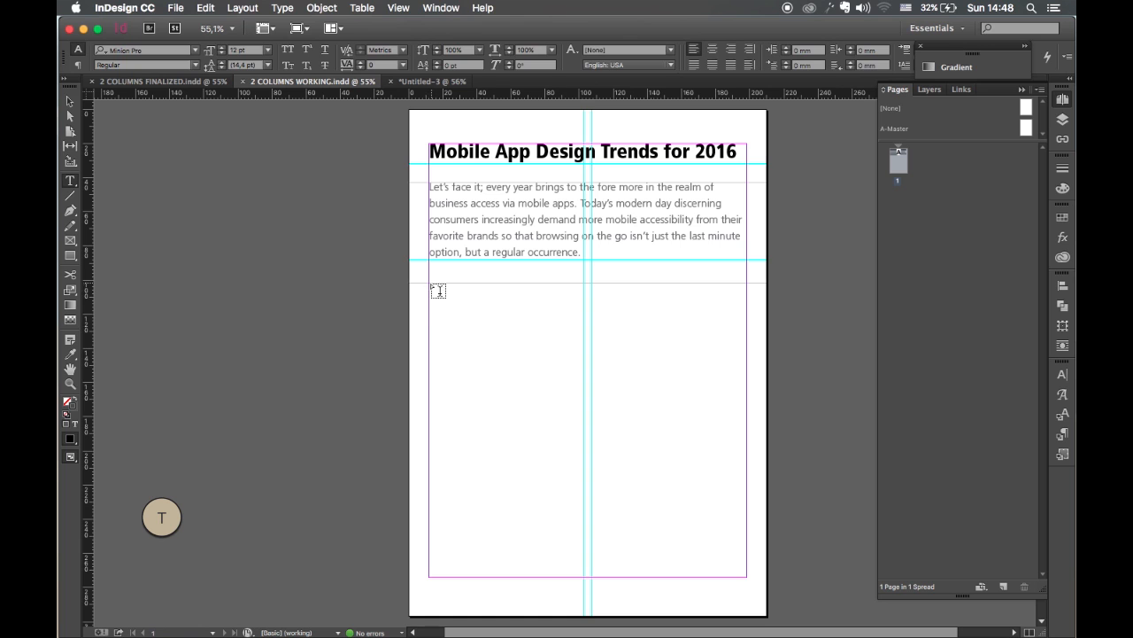
left_click_drag(438, 291, 746, 576)
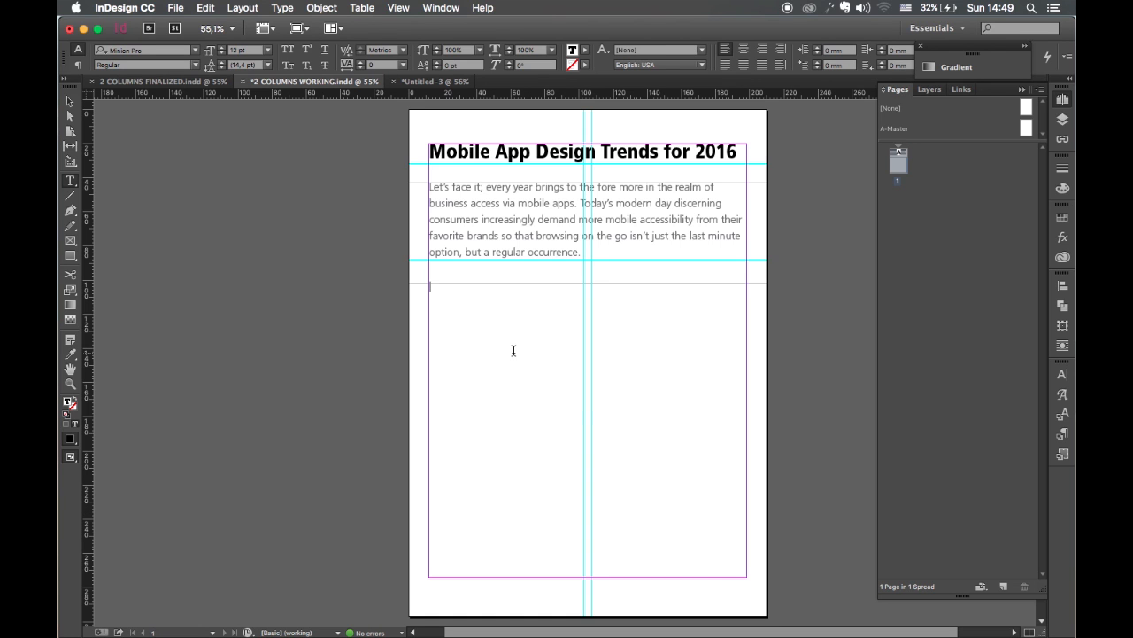
key("super+v")
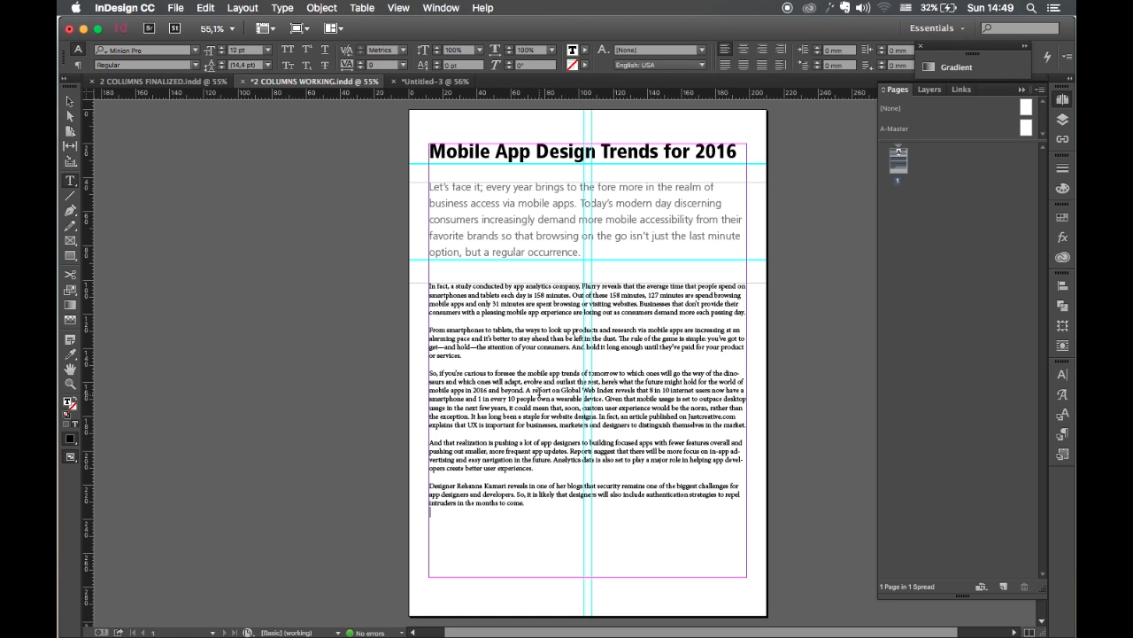
Set the body text frame to two columns in Text Frame Options, keeping the 4,233 mm gutter.
right_click(540, 389)
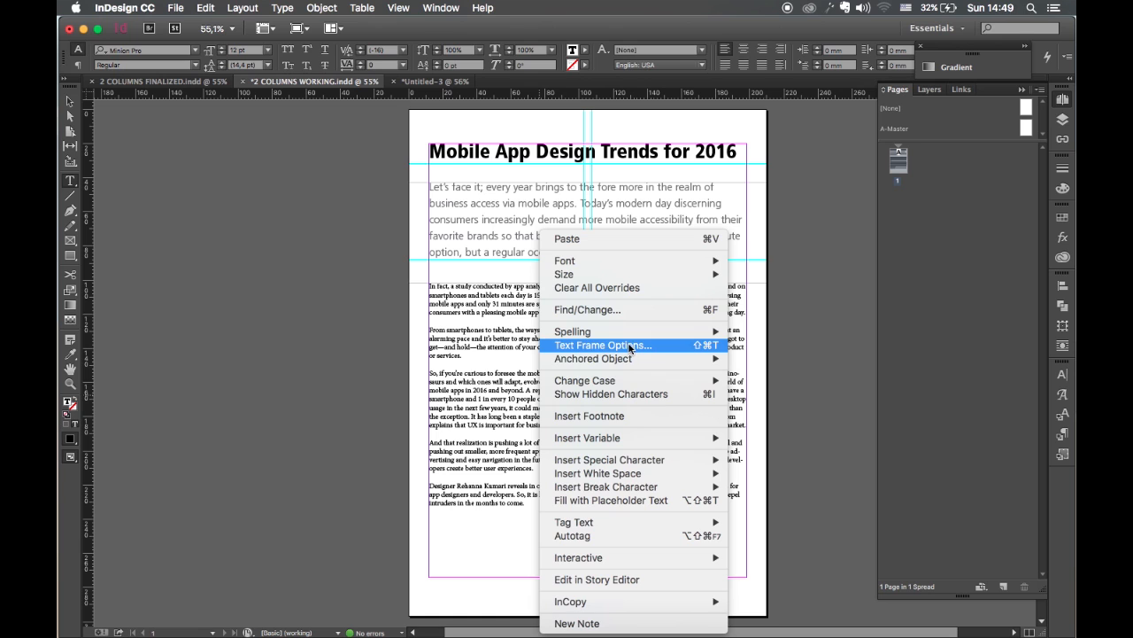
left_click(568, 346)
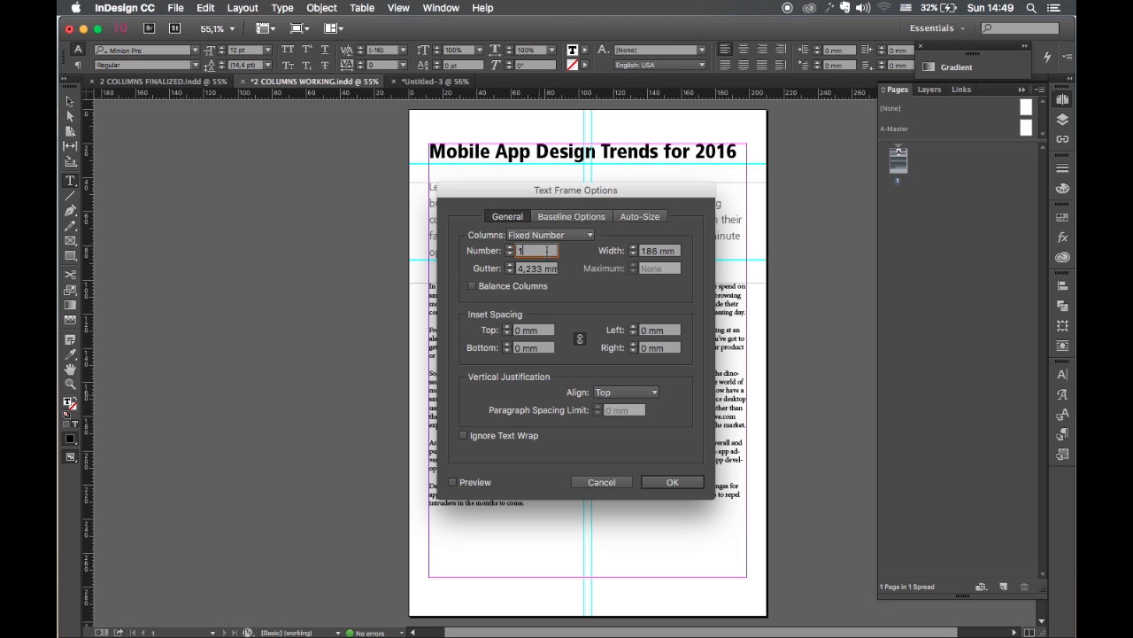
left_click_drag(542, 251, 529, 250)
type("2")
left_click(534, 269)
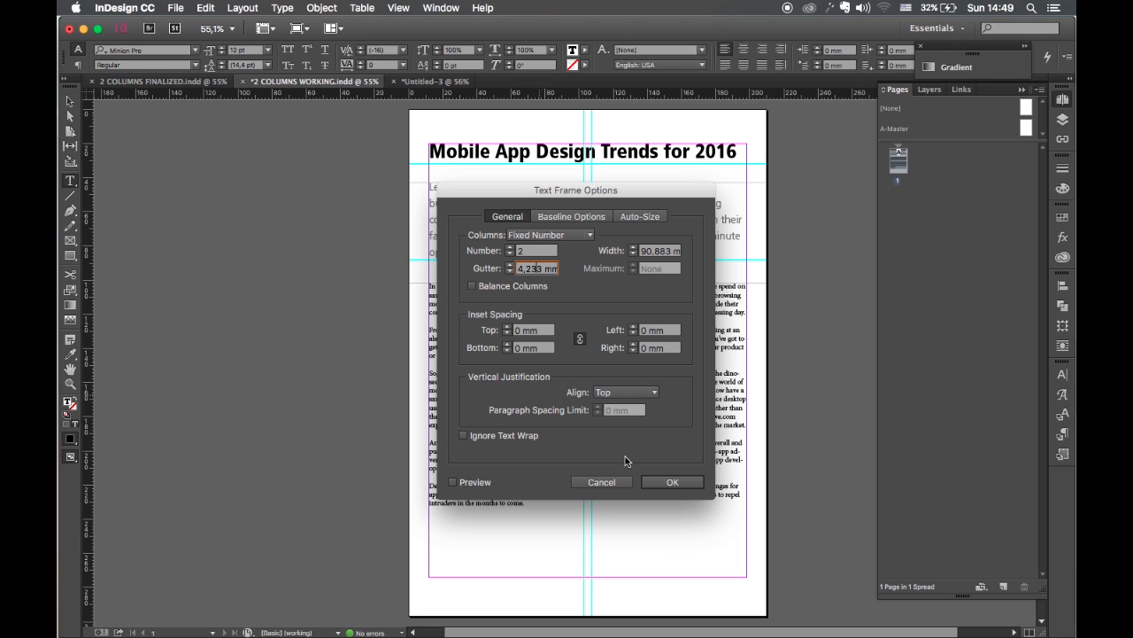
left_click(666, 482)
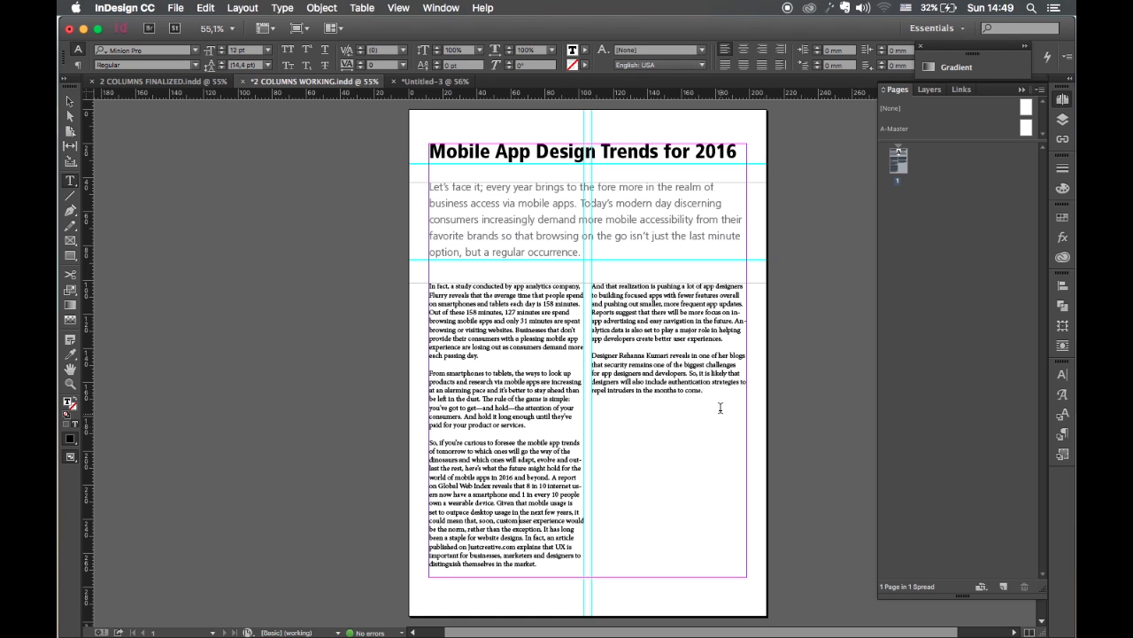
Change the font of all the two-column body text to Caslon 540 Roman.
left_click_drag(724, 392, 426, 289)
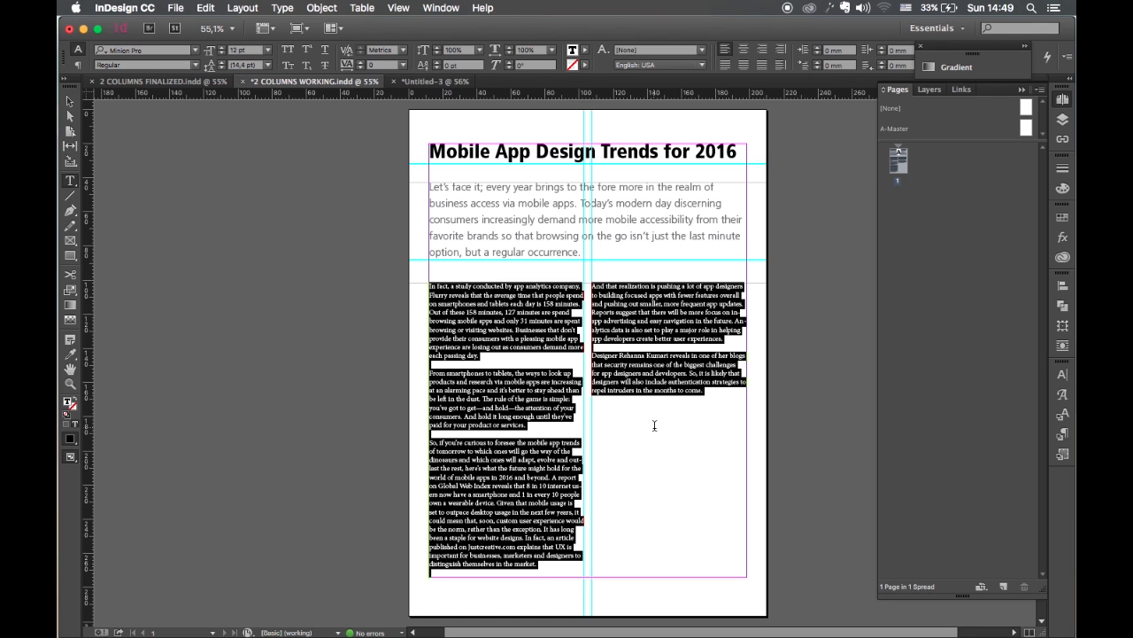
left_click(158, 50)
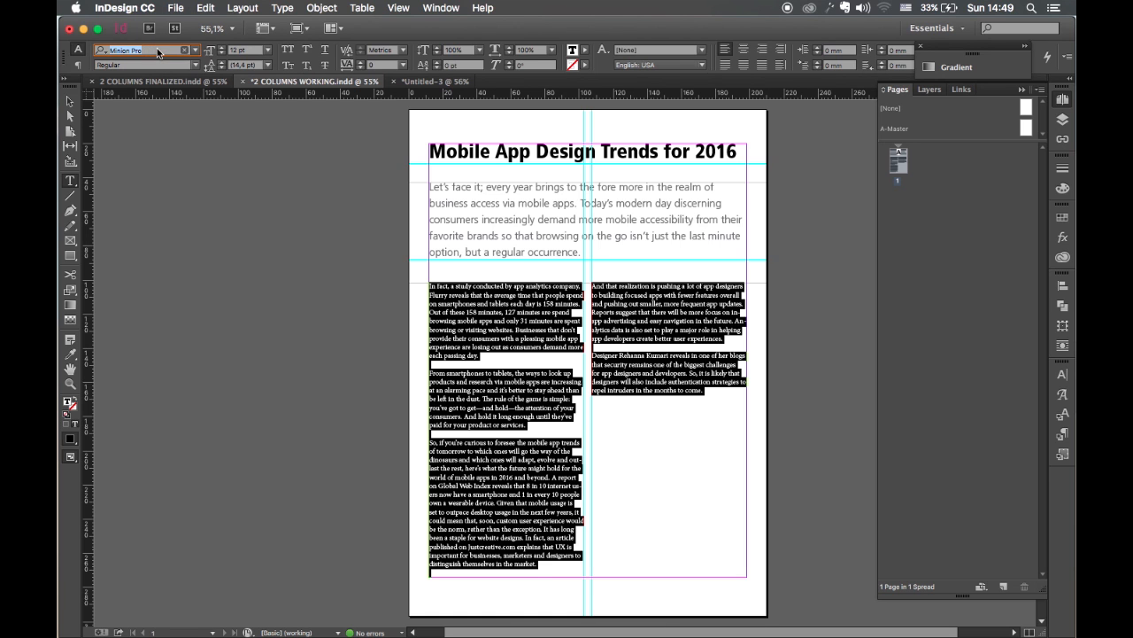
type("caslon")
left_click(133, 129)
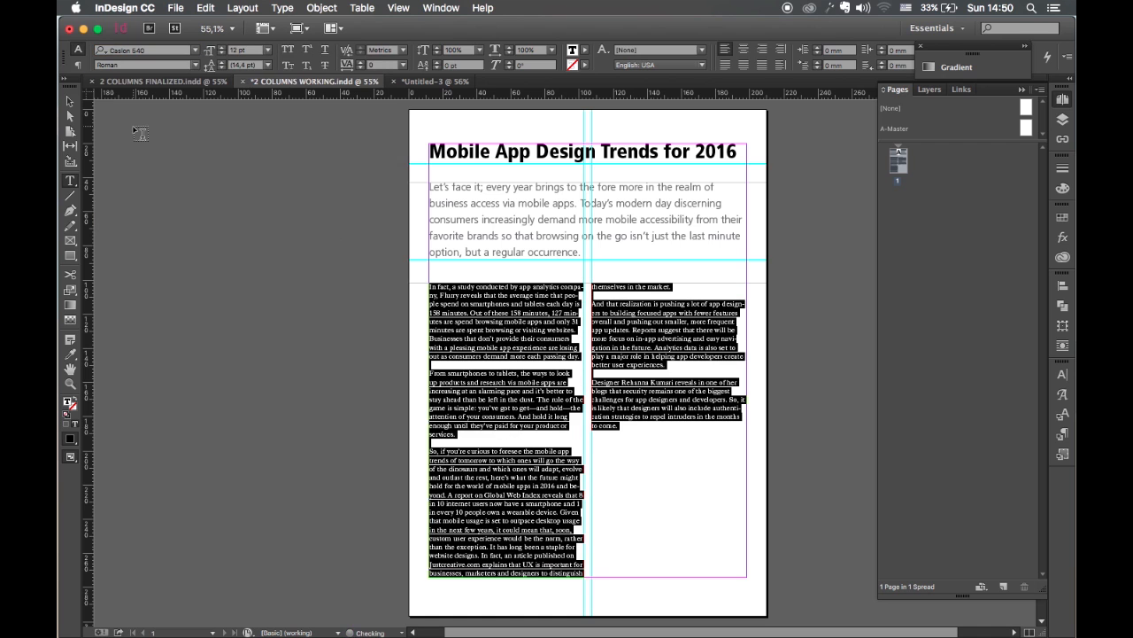
Set the selected body text to a font size of 13 pt with 18 pt leading.
left_click(228, 50)
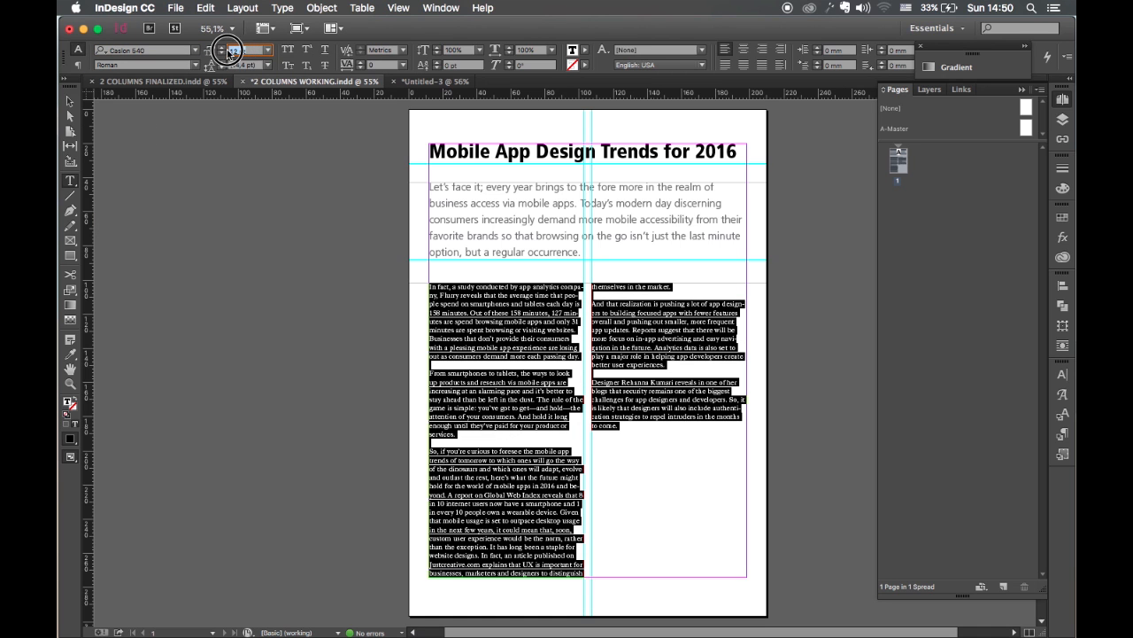
type("13")
key("Tab")
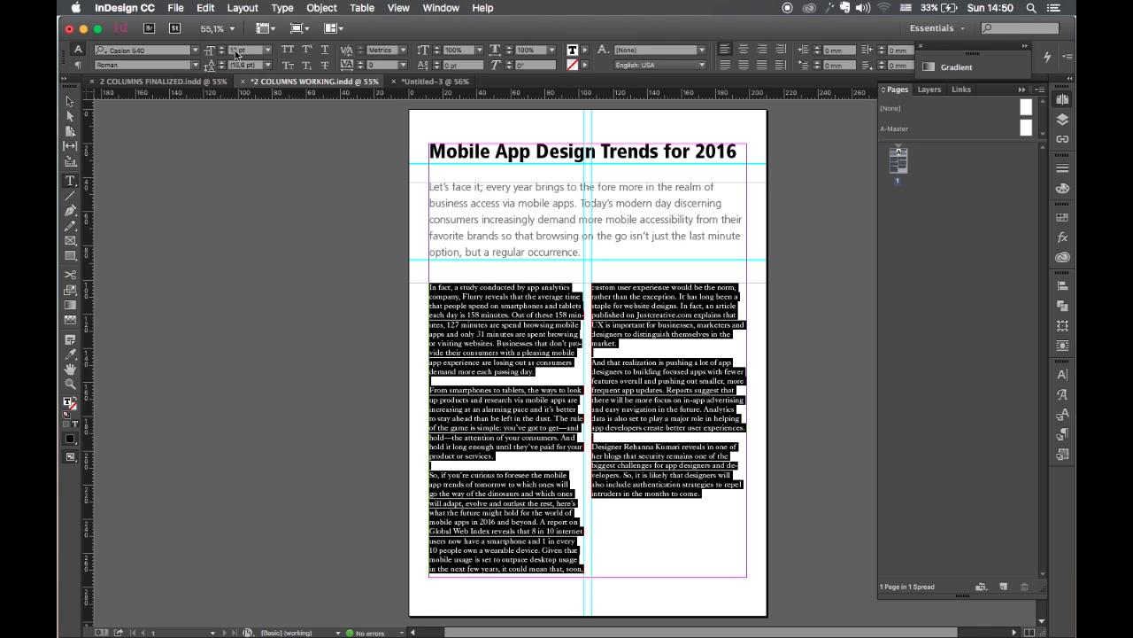
type("18")
key("Return")
Deselect the body text and preview the finished page without guides and frame edges.
left_click(70, 103)
left_click(213, 197)
key("w")
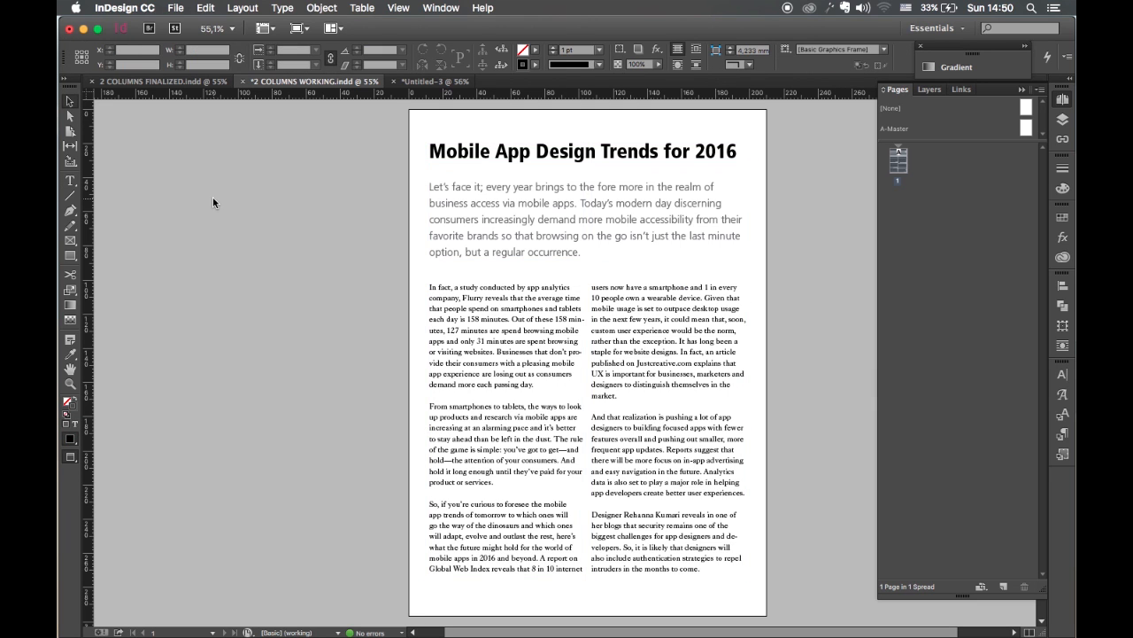
left_click(595, 453)
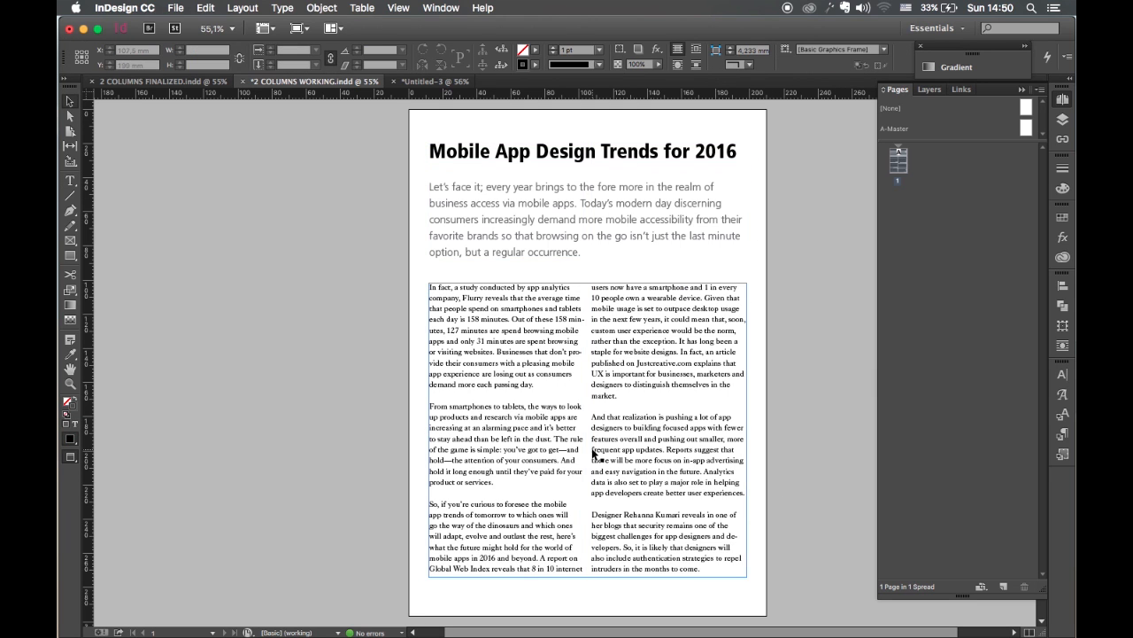
left_click(784, 424)
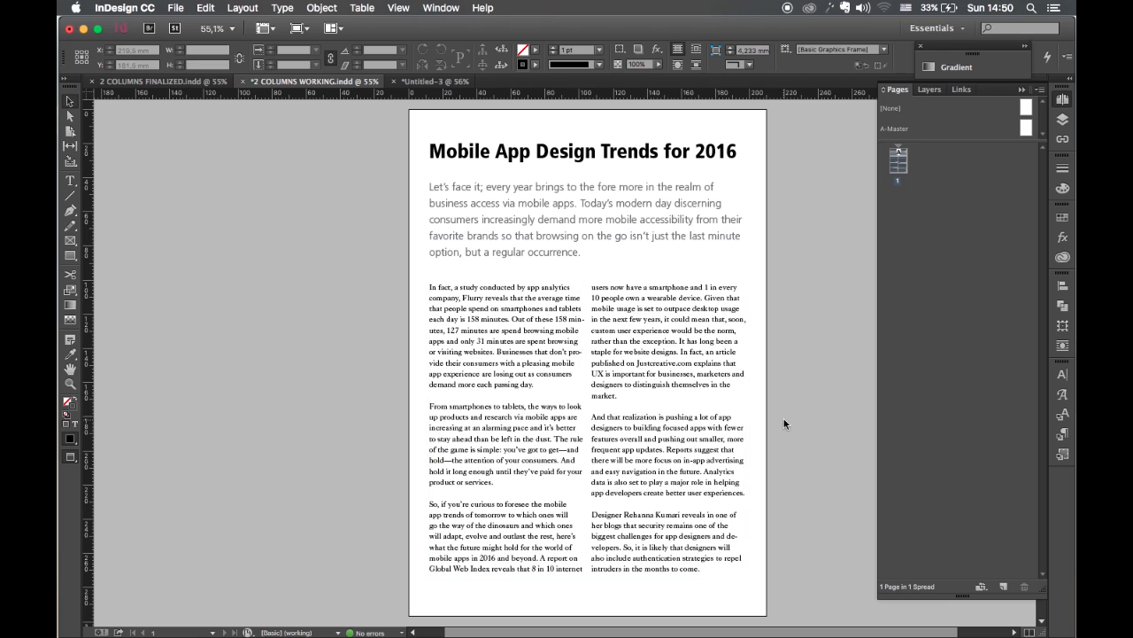